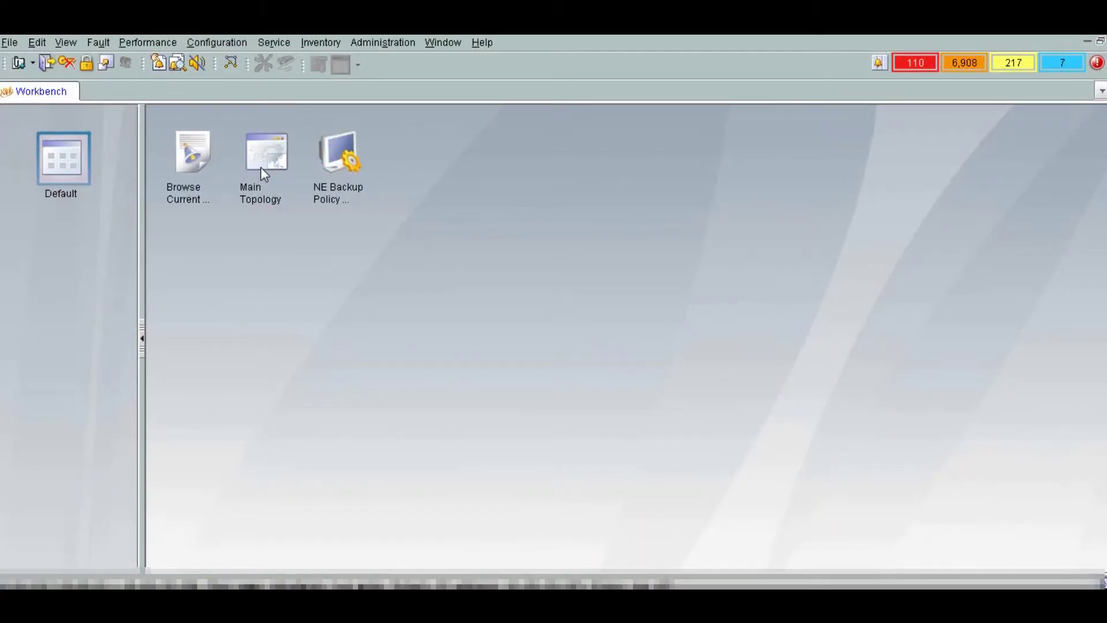
Open Main Topology and expand Physical Root > Karnataka > NTB to show the AGG01 switch.
double_click(261, 167)
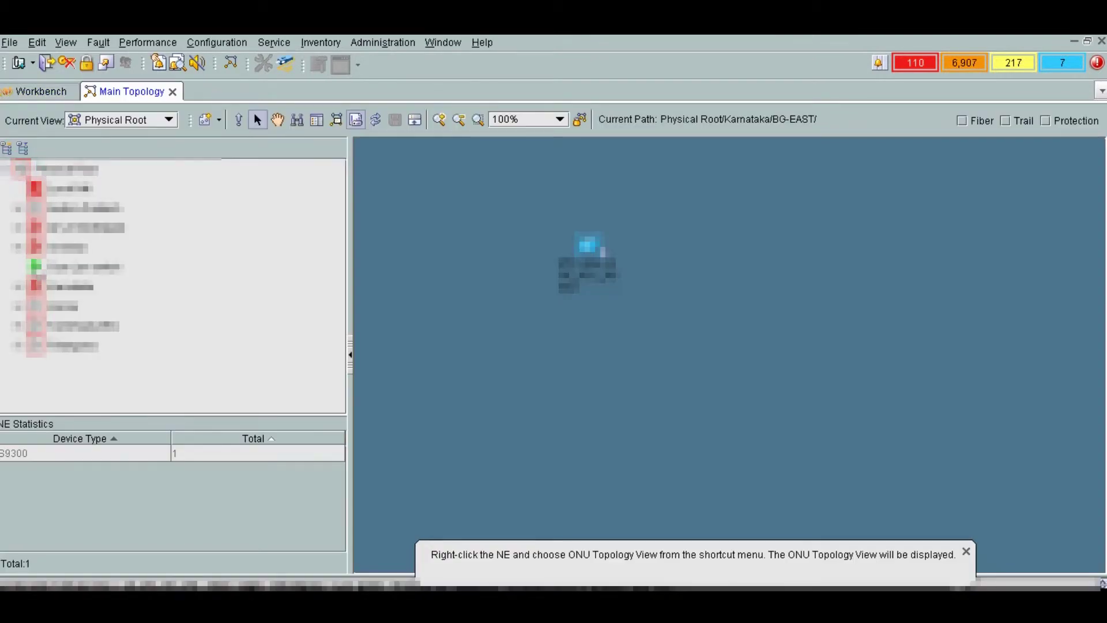
left_click(17, 286)
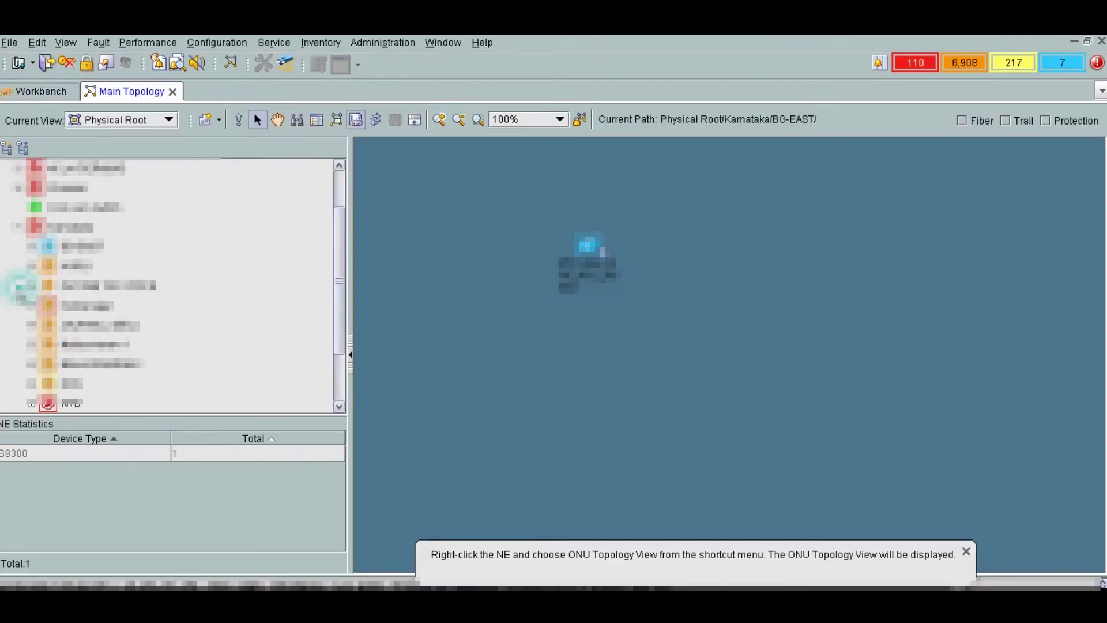
left_click(84, 248)
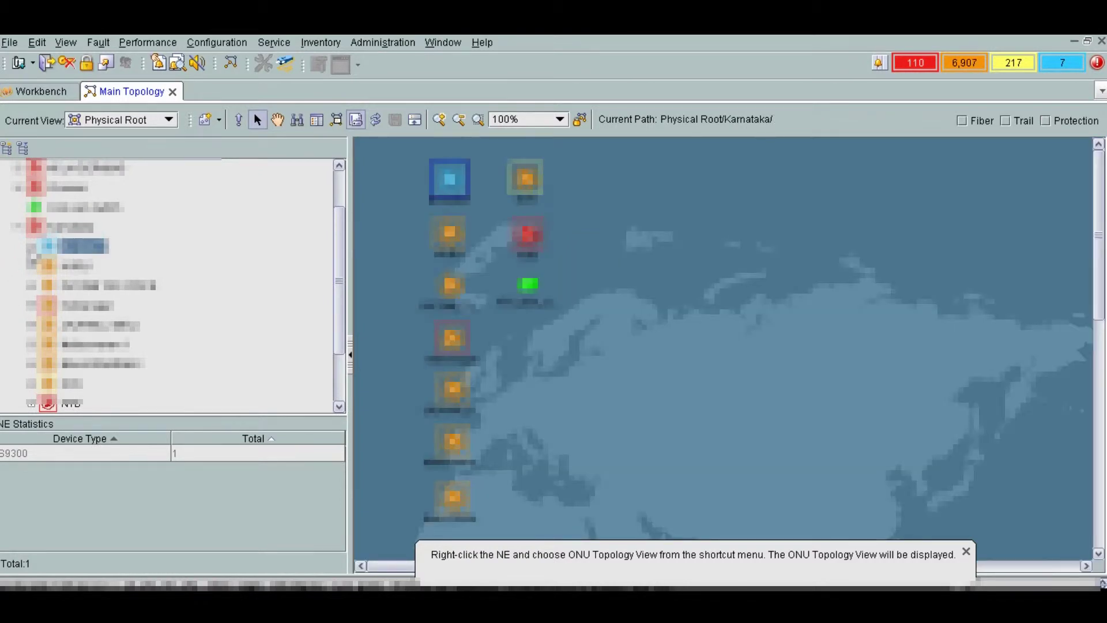
left_click(30, 248)
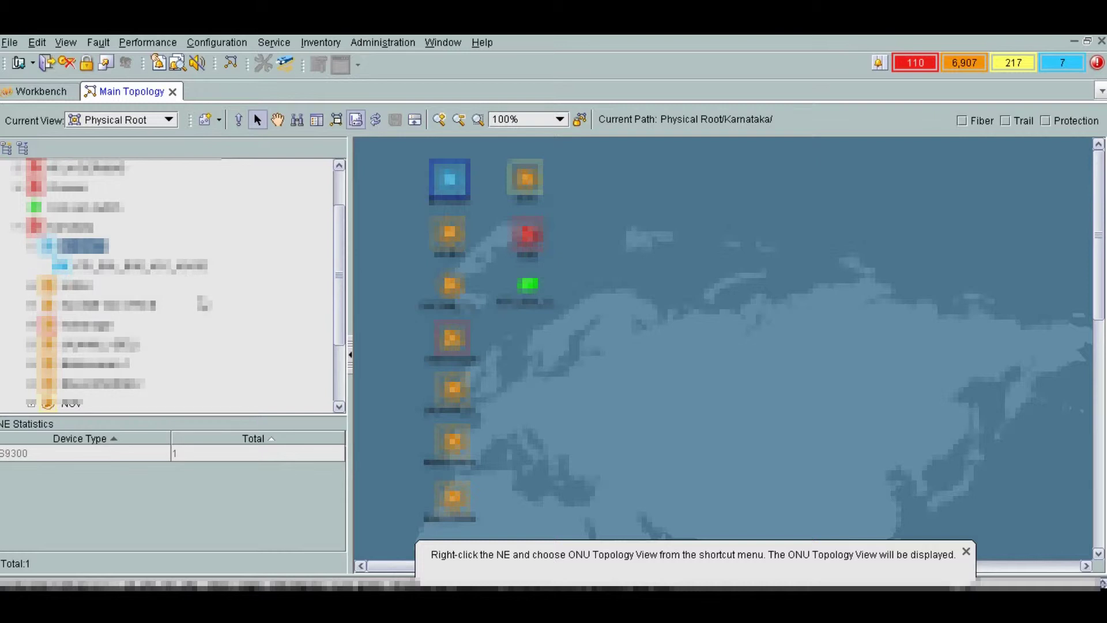
scroll(333, 392, "down", 2)
left_click(333, 388)
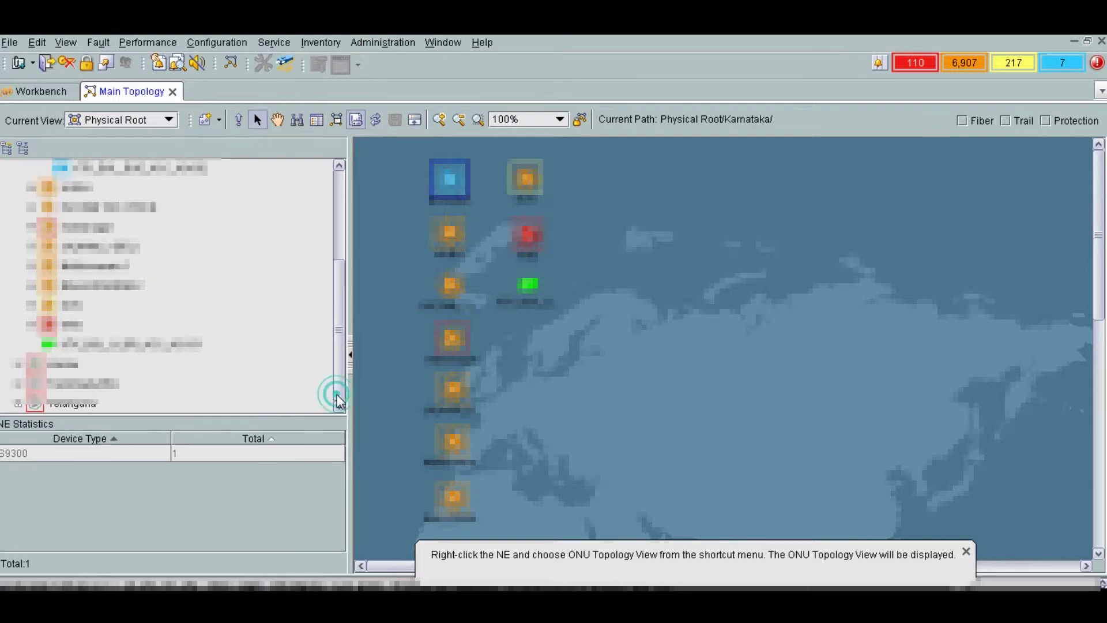
double_click(44, 341)
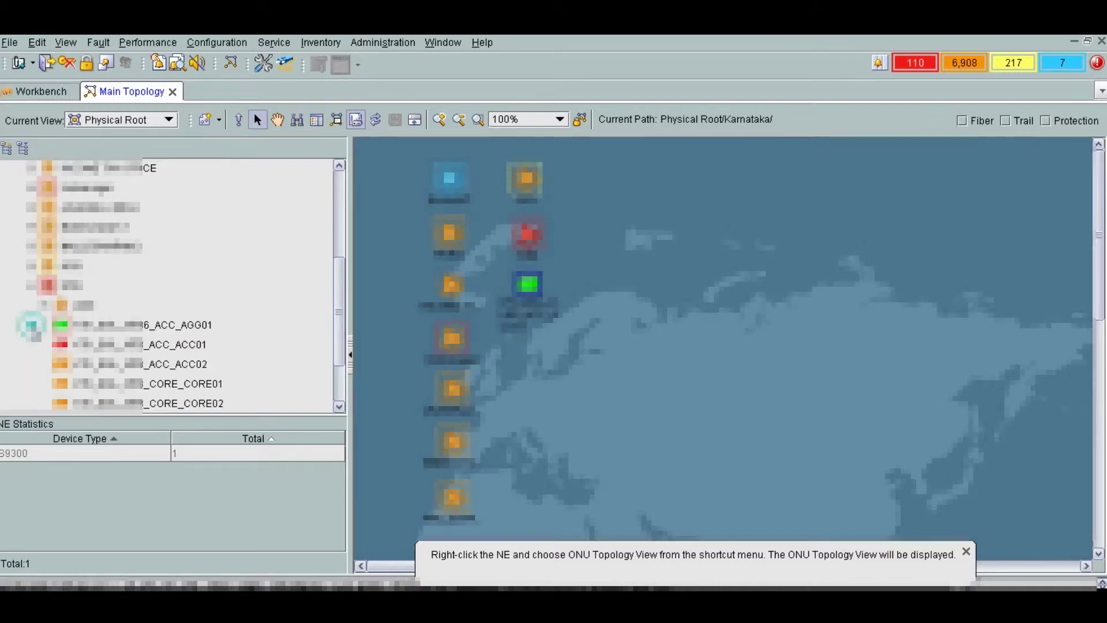
left_click(197, 326)
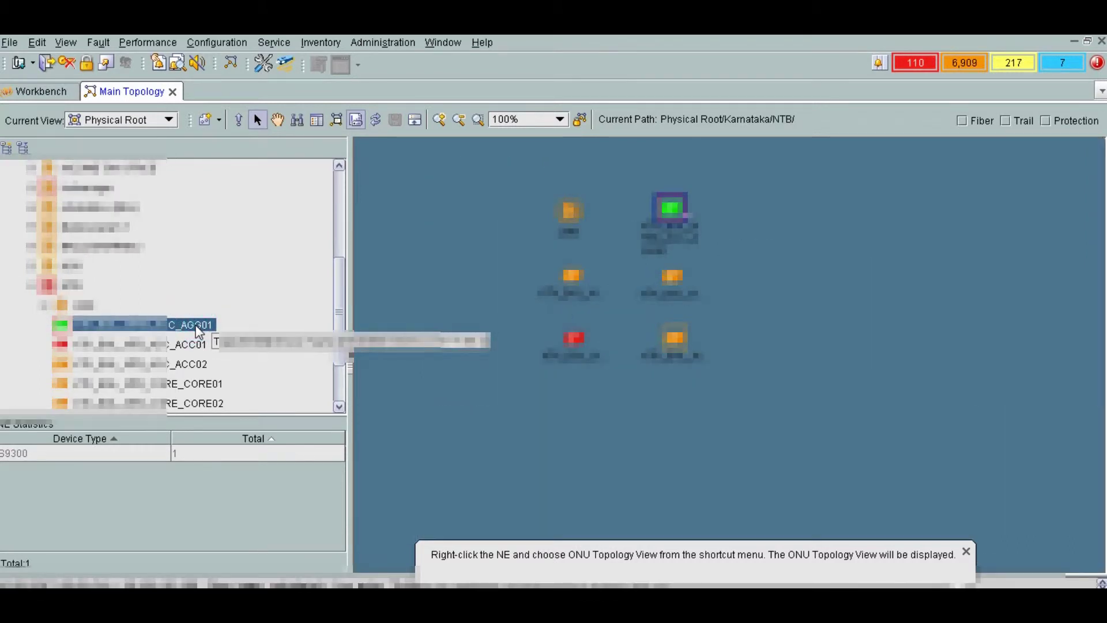
Open NE Explorer for the AGG01 switch and scroll its NE Panel down to the power slots.
right_click(197, 327)
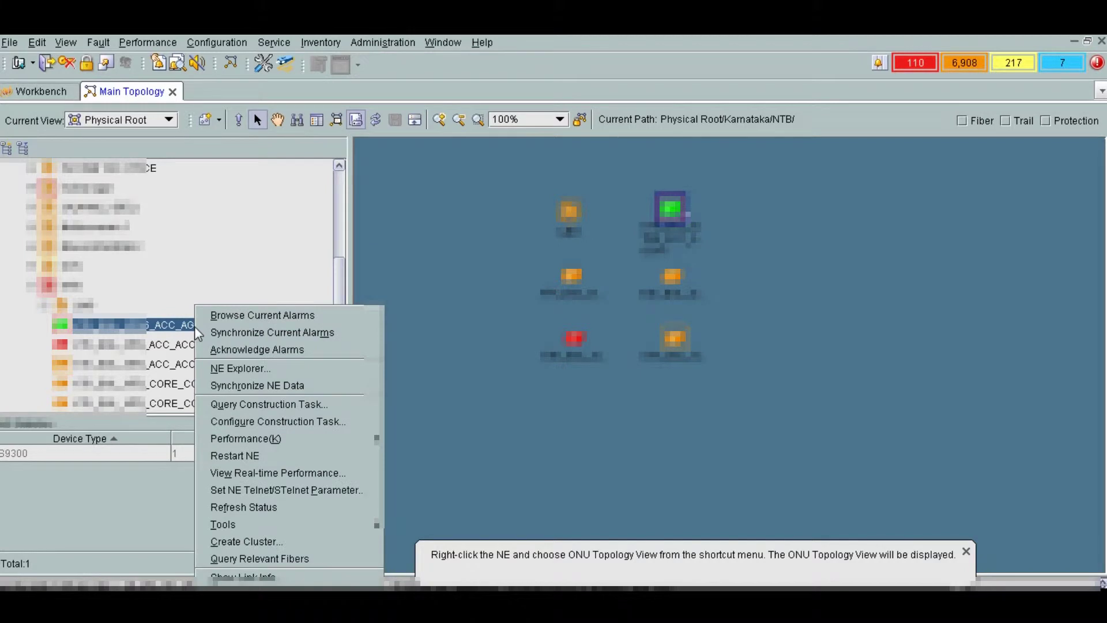
left_click(289, 371)
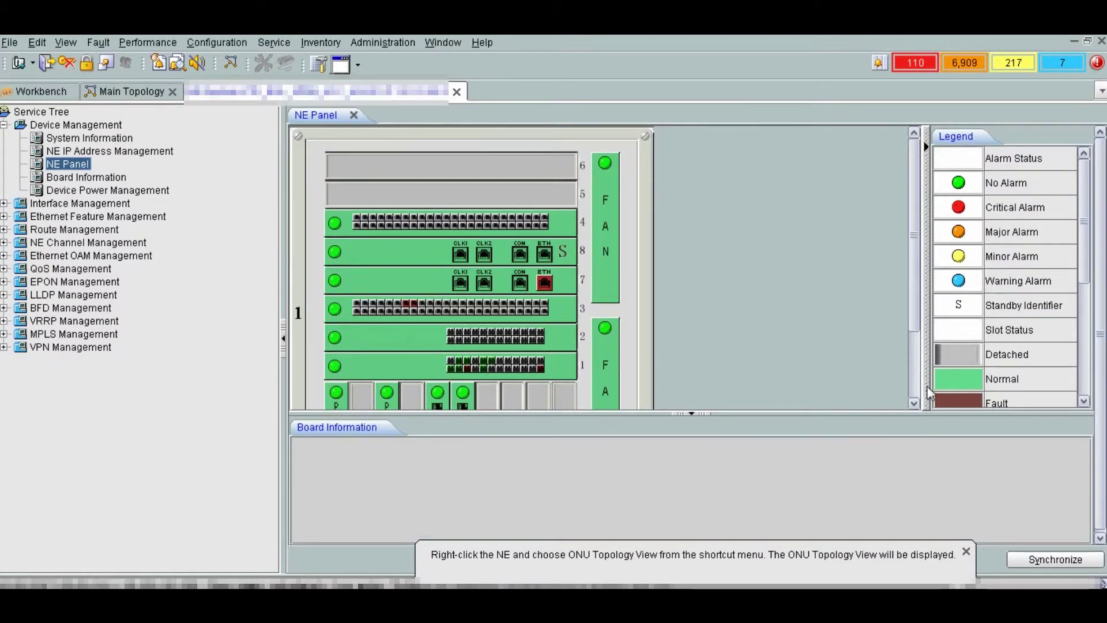
left_click(915, 403)
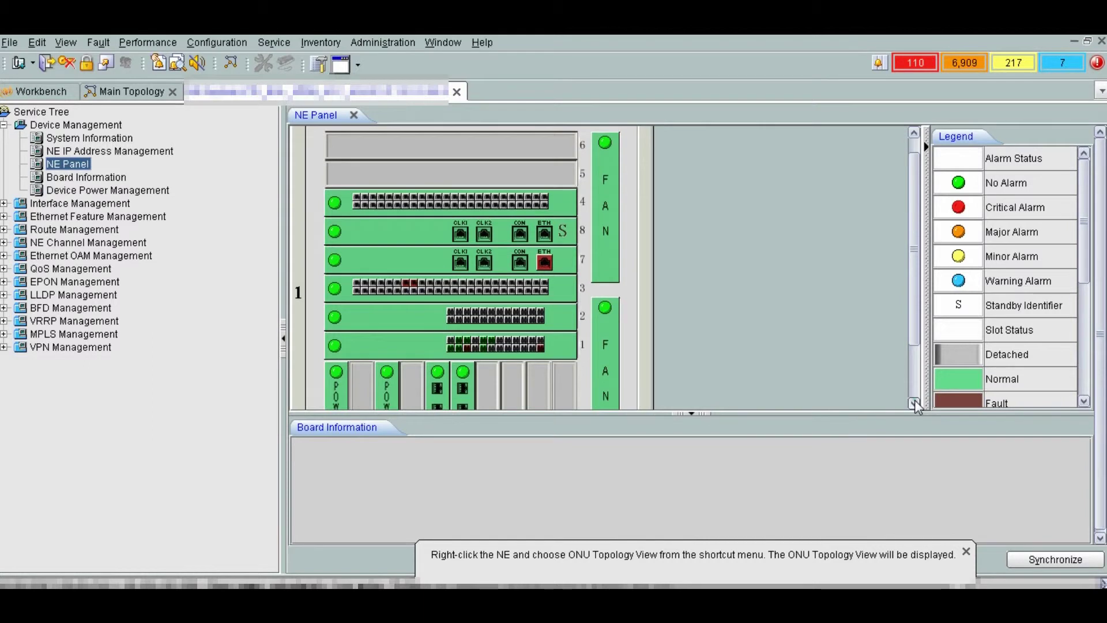
left_click(915, 403)
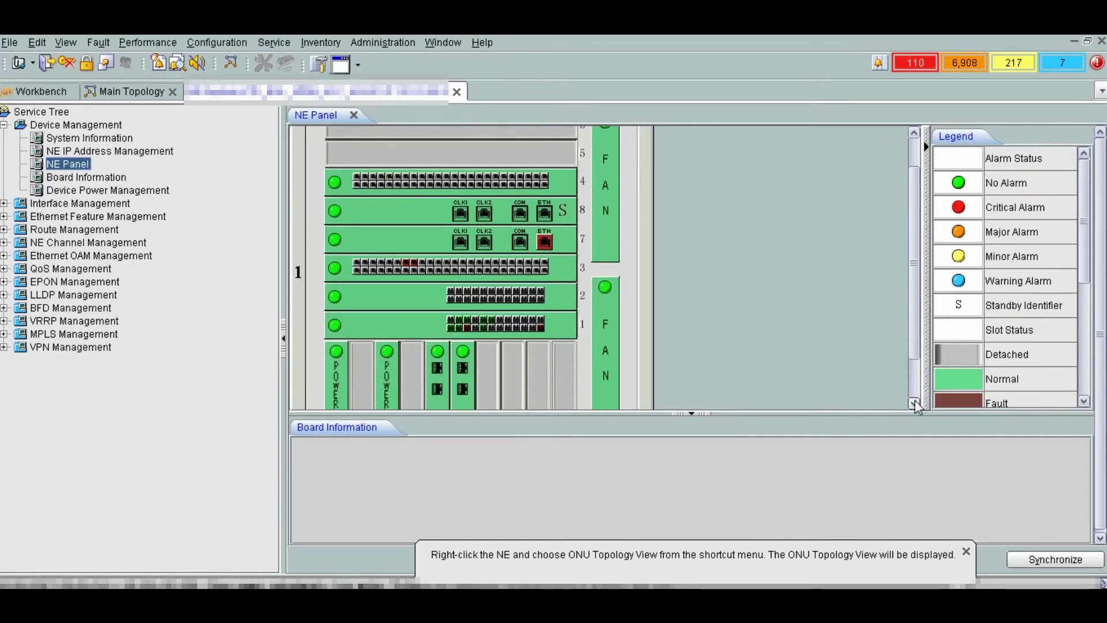
left_click(914, 403)
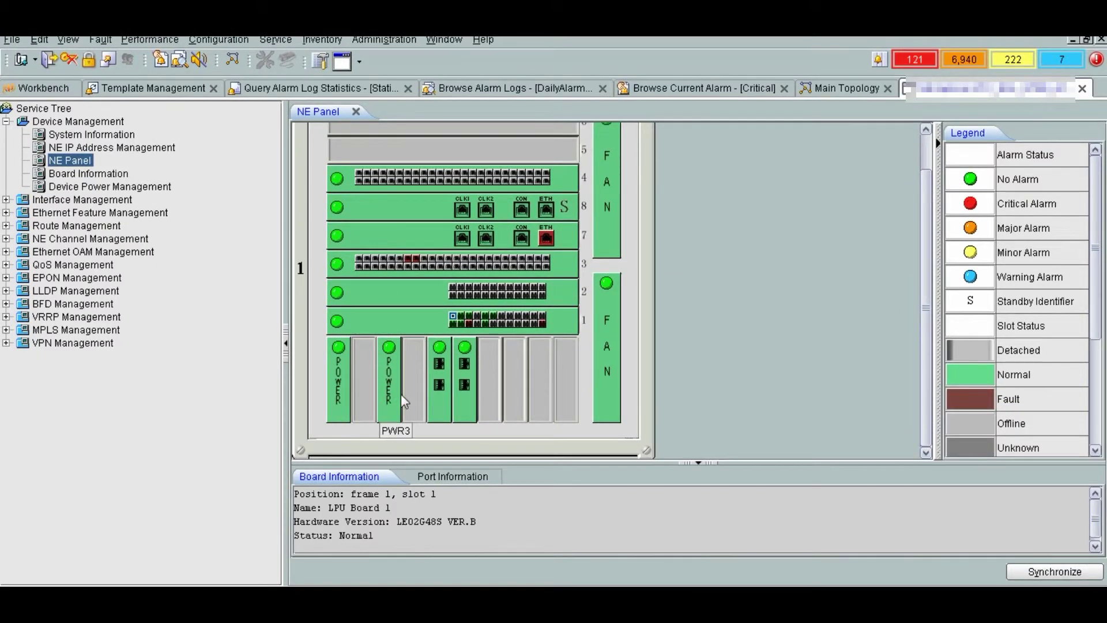
View board details for PWR3, PWR1, CMU1 and CMU2, ending on CMU2 in slot 10 (Standby normal).
left_click(391, 412)
left_click(341, 410)
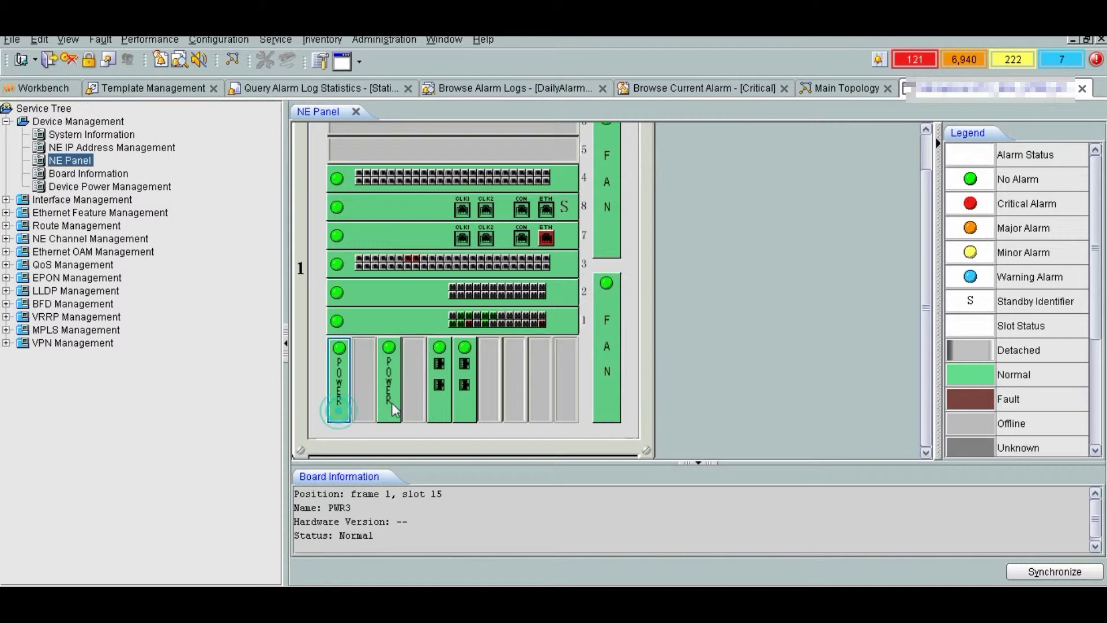
left_click(440, 406)
left_click(464, 407)
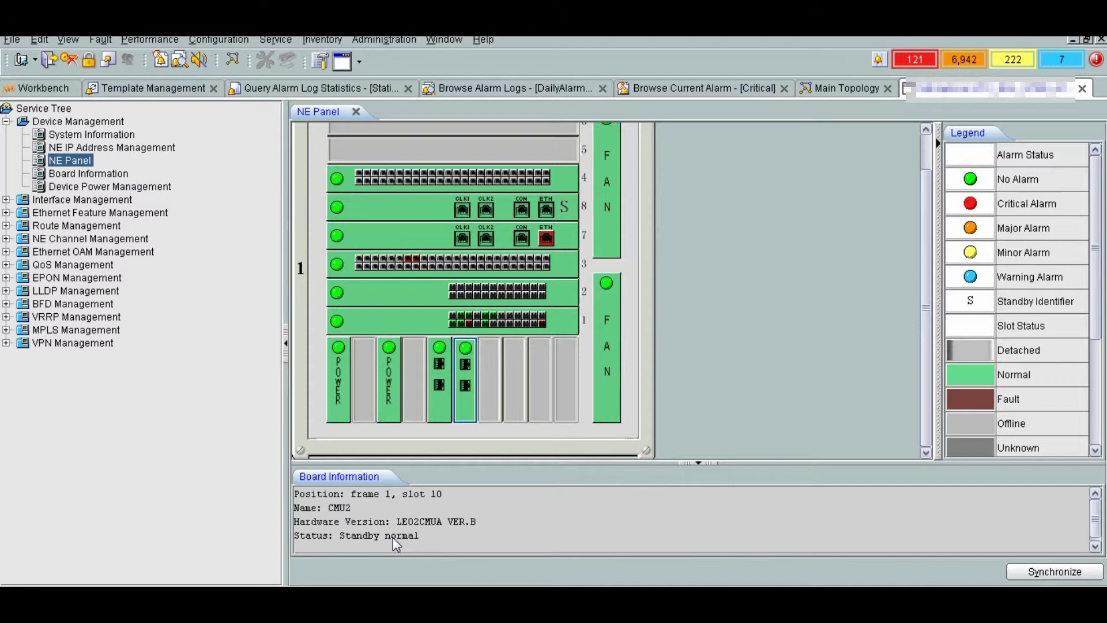
left_click(437, 414)
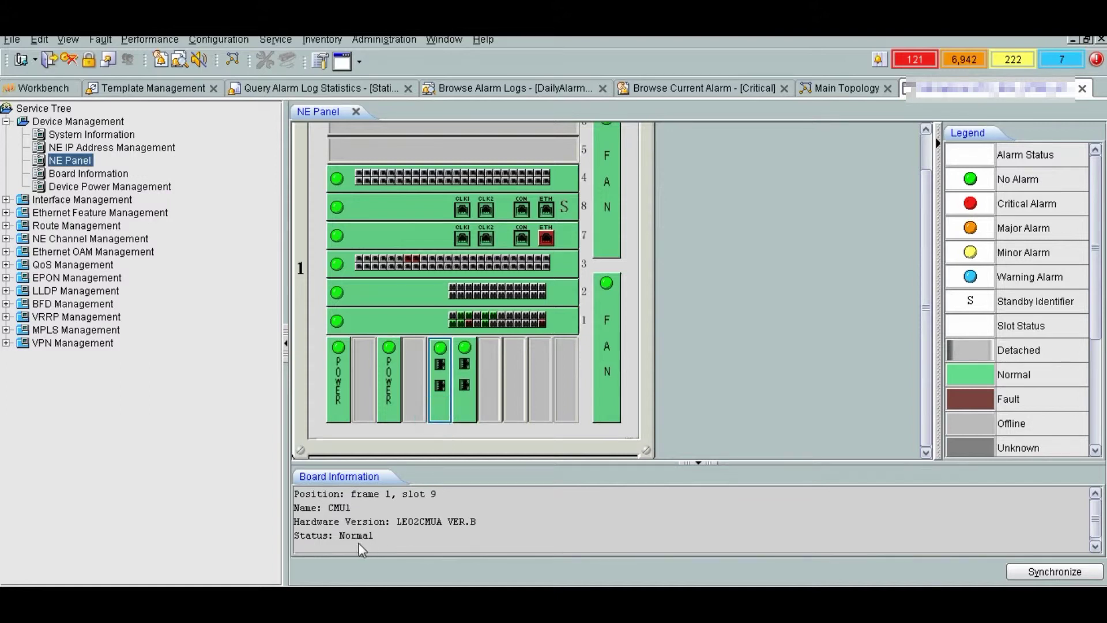
left_click(465, 406)
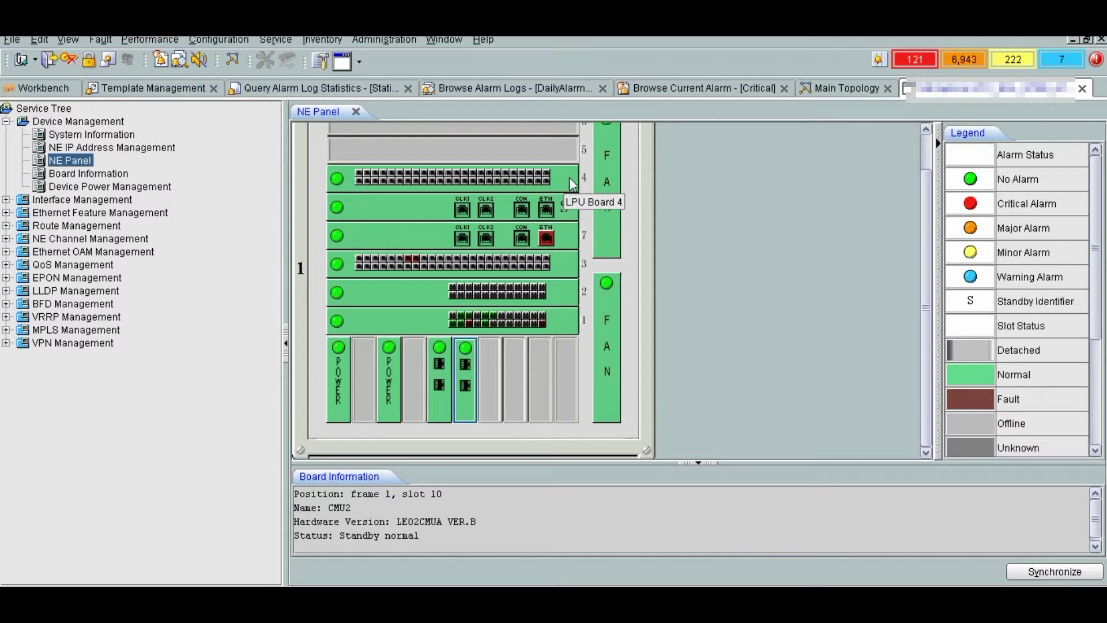
Display MPU Board 7 in slot 7: LE02SRUB VER.B, status Normal.
left_click(573, 235)
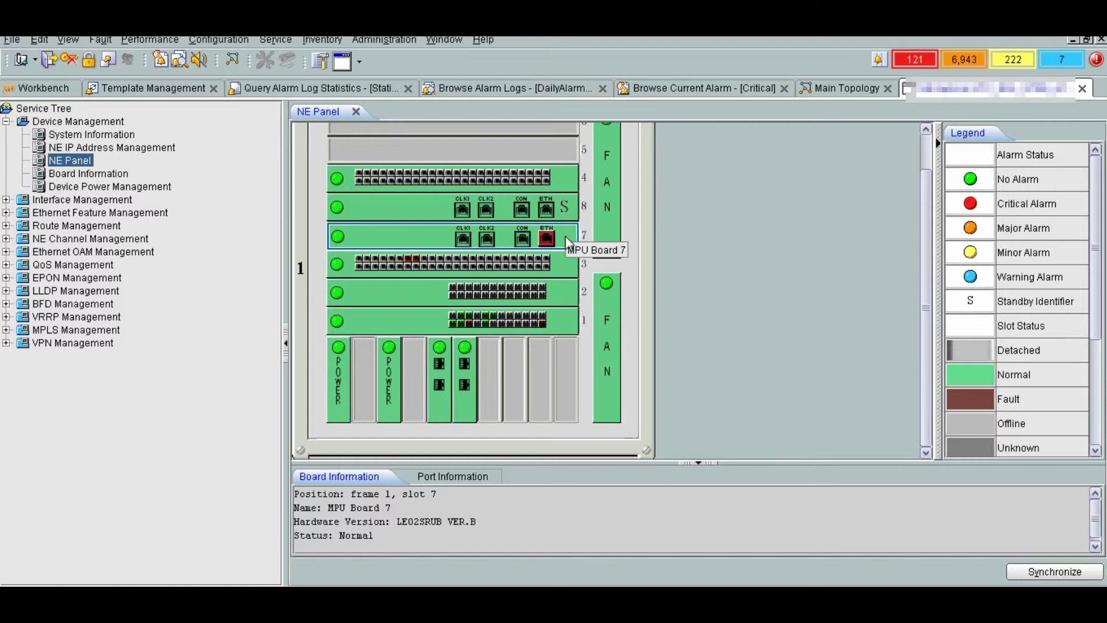
Display MPU Board 8 in slot 8: LE02SRUB VER.B, status Standby normal.
left_click(403, 233)
left_click(424, 203)
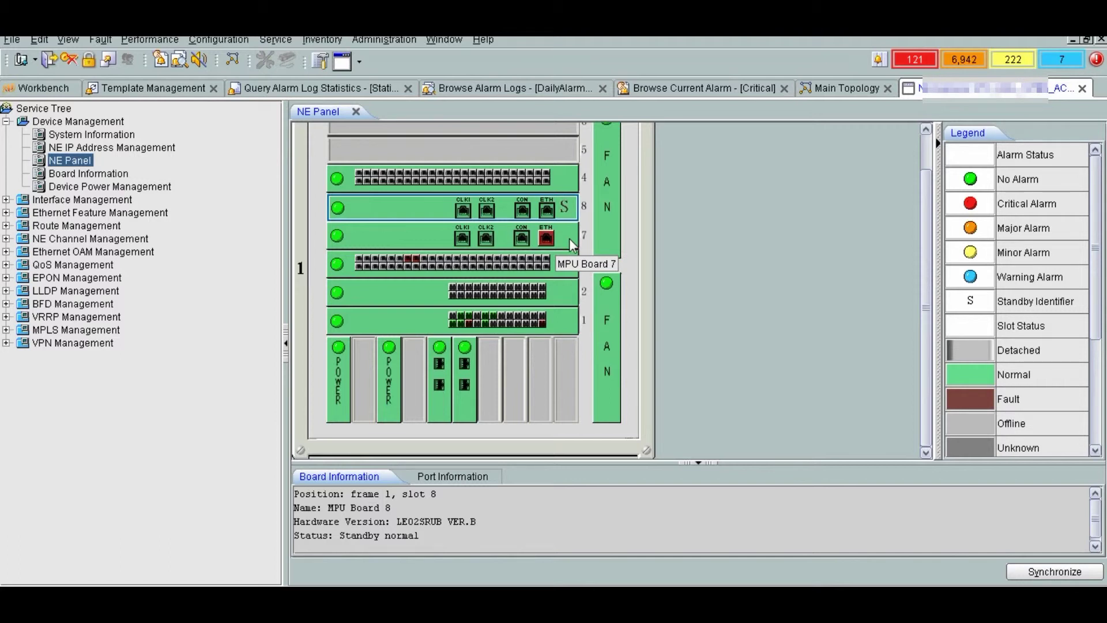
List LPU Board 1's ports and select GigabitEthernet1/0/5, administratively up but operationally down.
left_click(568, 321)
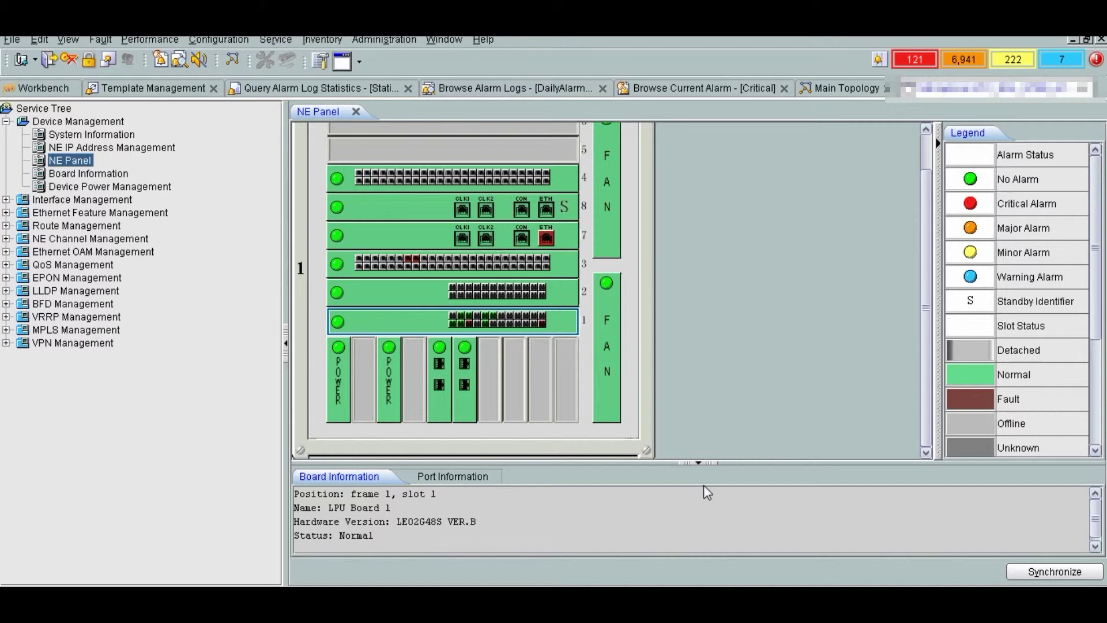
left_click_drag(718, 461, 715, 323)
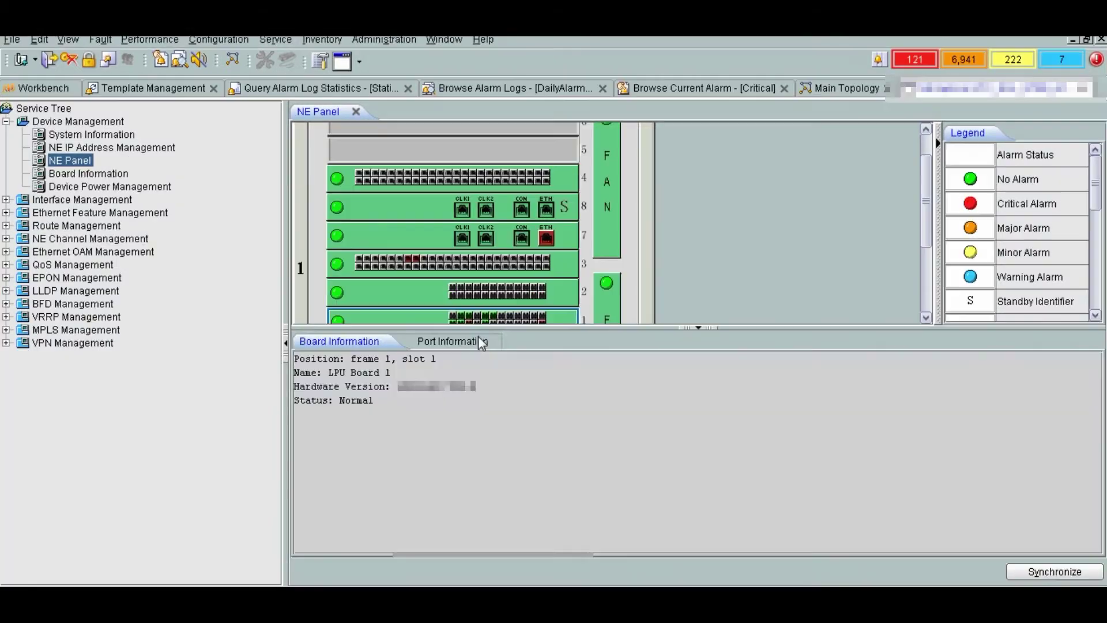
left_click(471, 341)
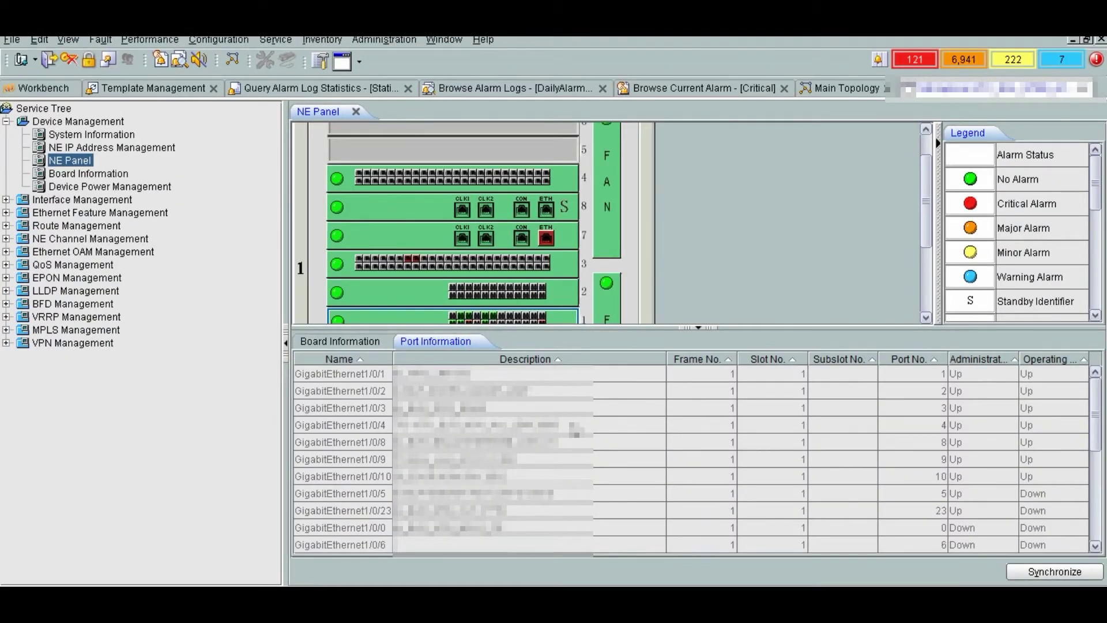
left_click(595, 376)
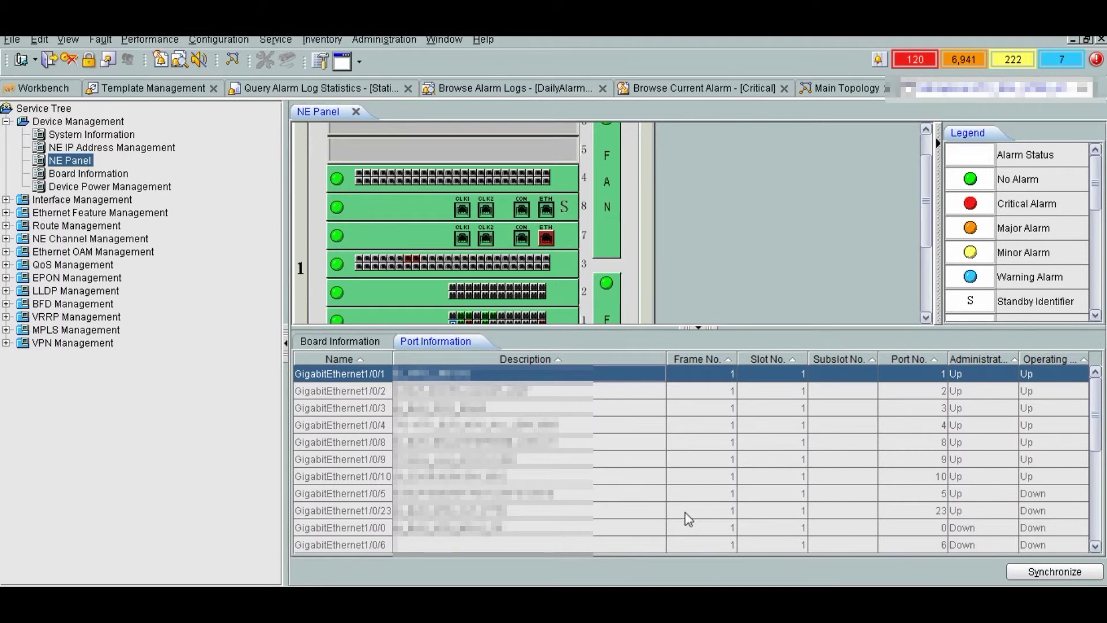
left_click(973, 499)
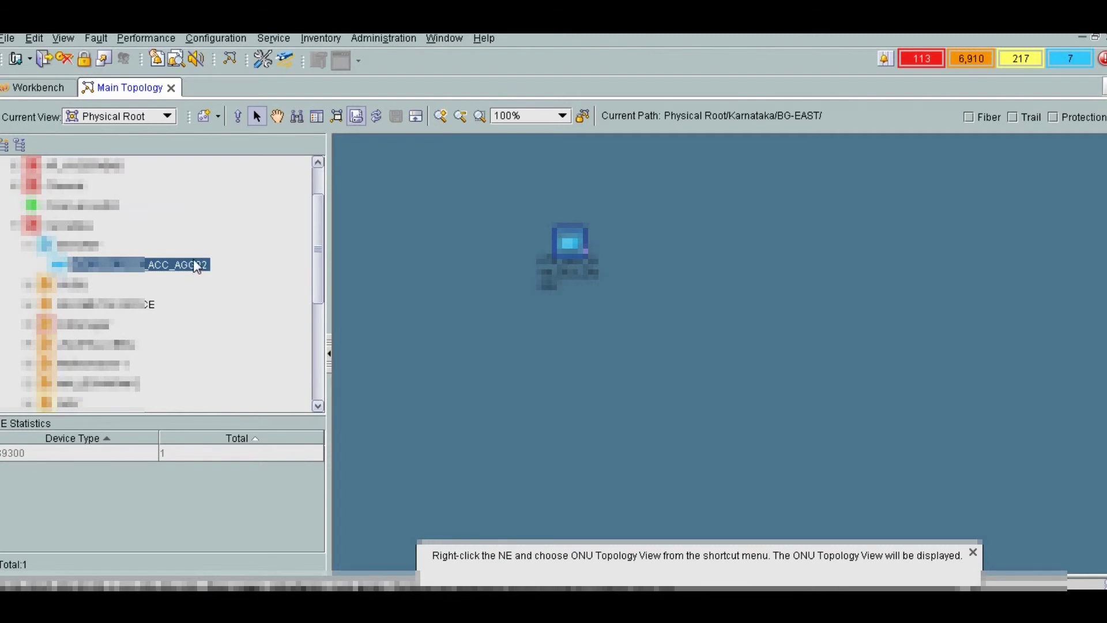
Open NE Explorer for the ACC_AGG02 switch to view its chassis panel.
right_click(194, 263)
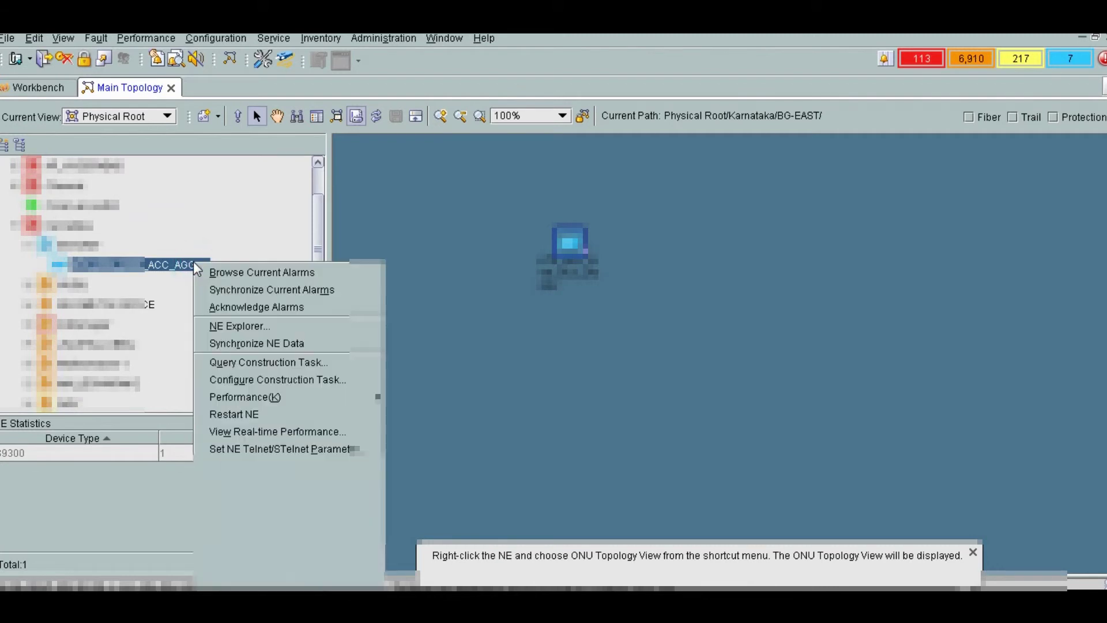
left_click(260, 329)
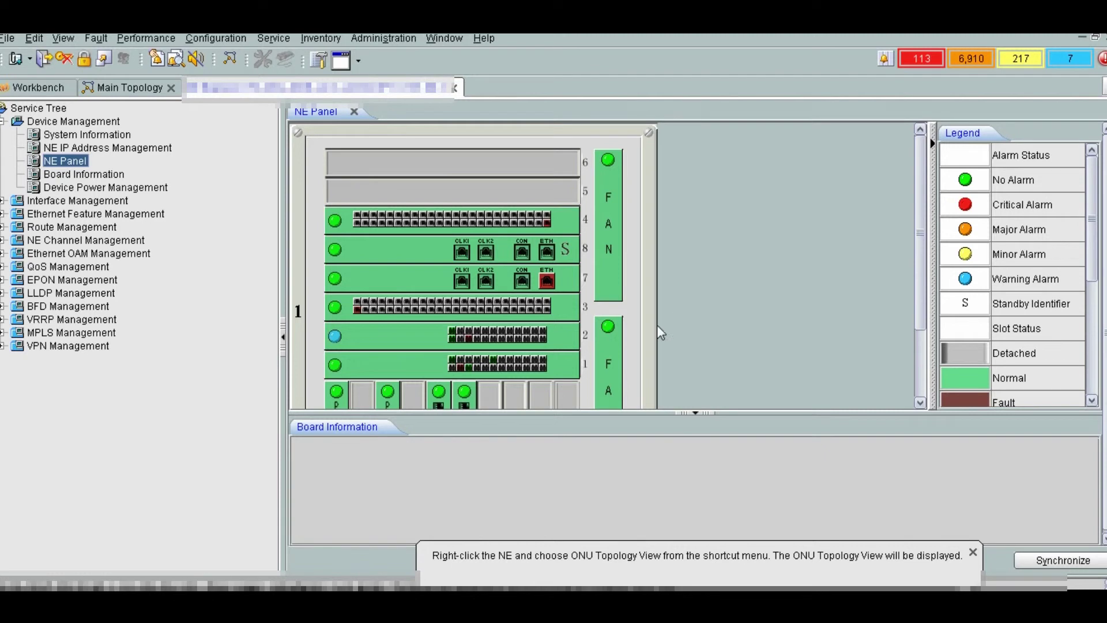
Show ACC_AGG02's slot 1 LPU Board 1 port status table and select GigabitEthernet1/0/10.
scroll(590, 363, "down", 3)
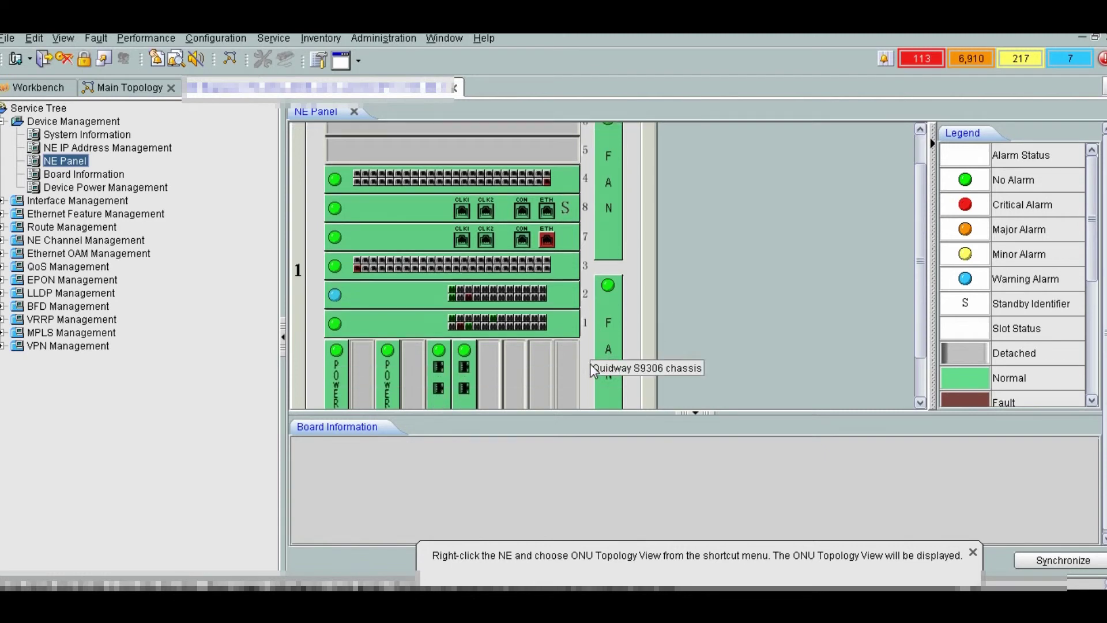
scroll(590, 363, "down", 1)
left_click(519, 303)
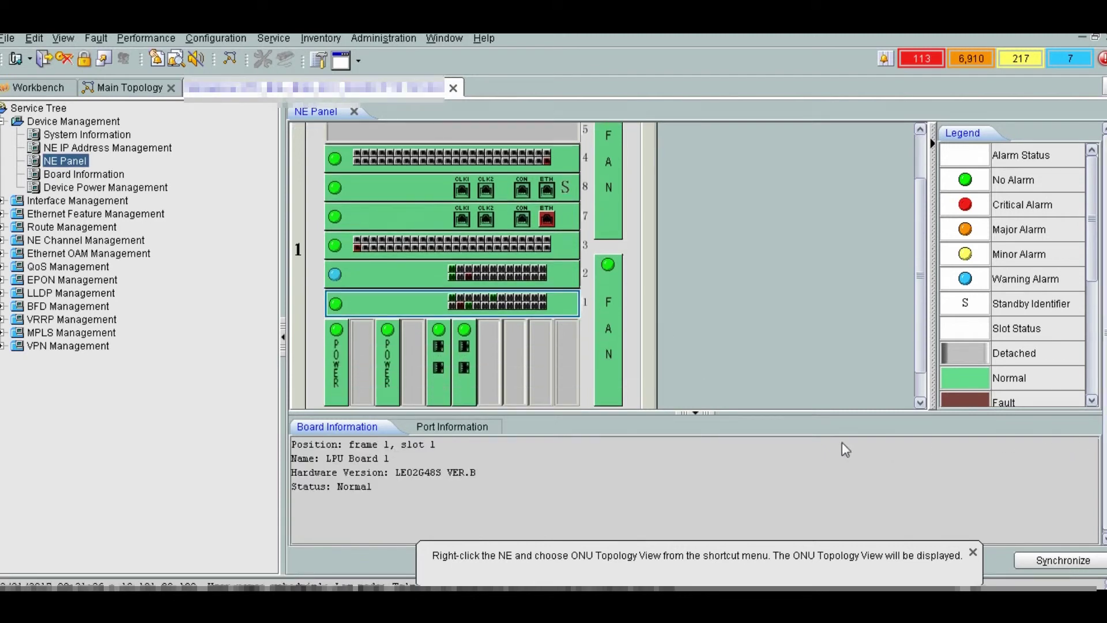
left_click_drag(670, 414, 670, 294)
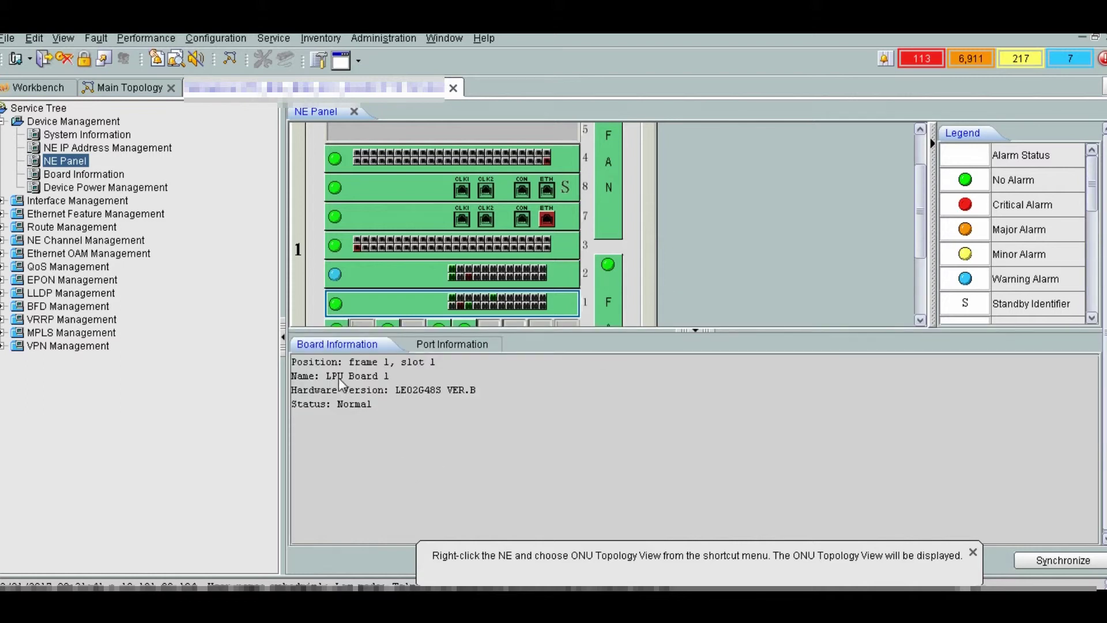
left_click(437, 346)
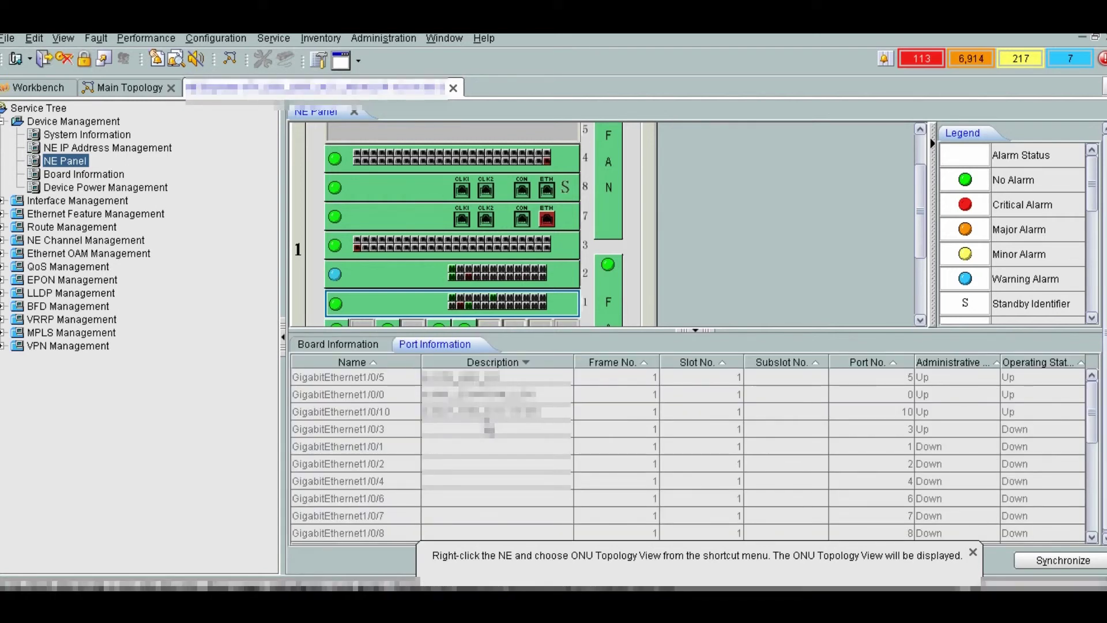
left_click(494, 410)
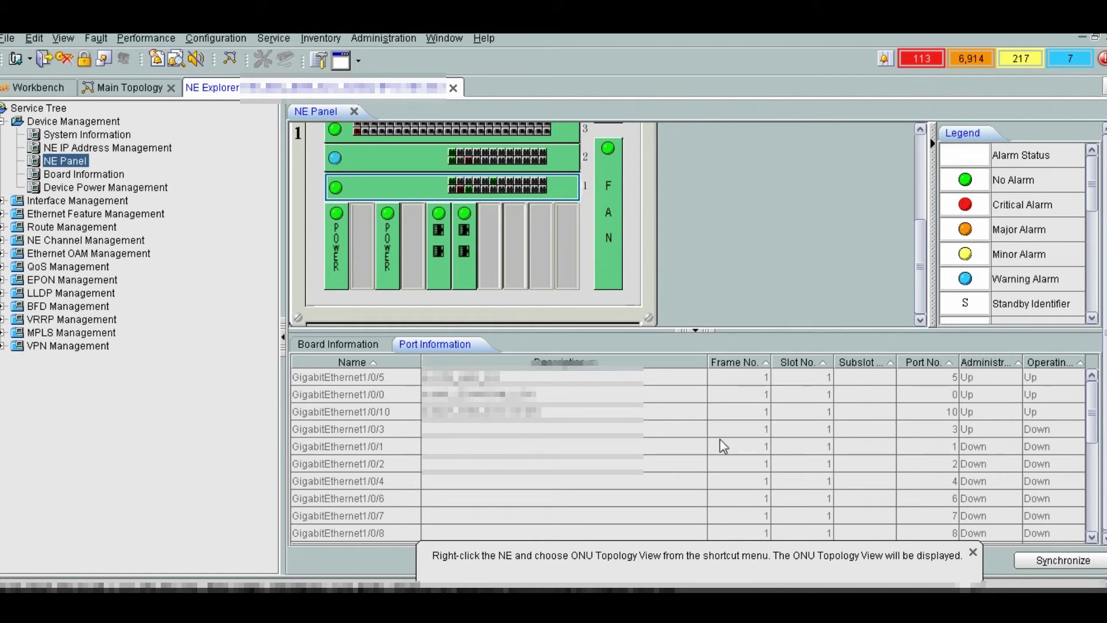
Close the ACC_AGG02 view and open NE Explorer for the ACC_AGG01 switch.
left_click(453, 87)
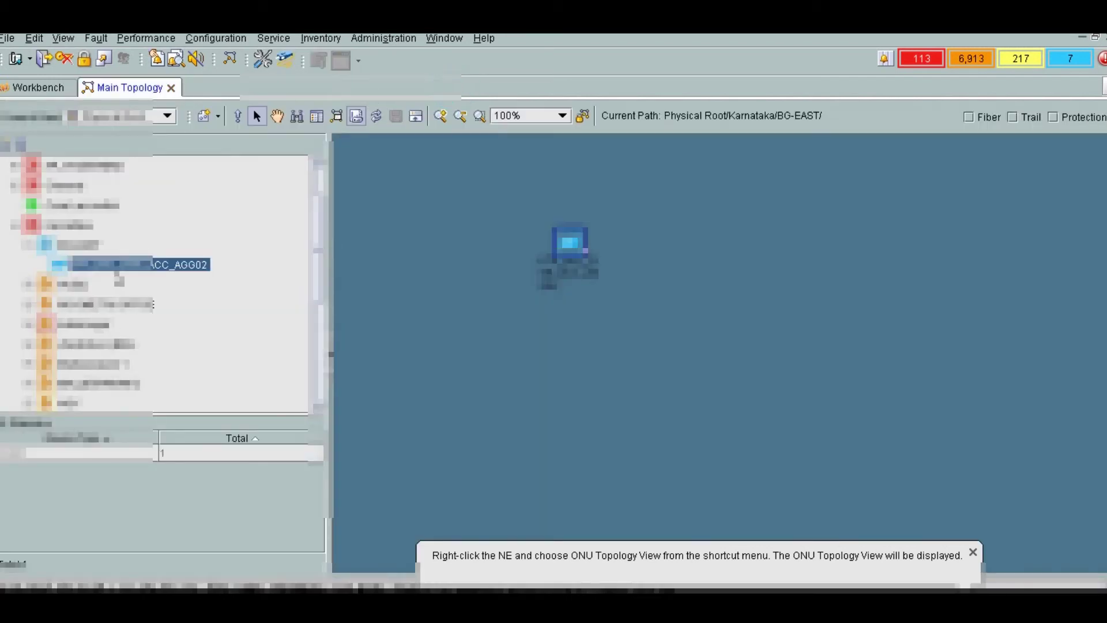
left_click(27, 245)
scroll(84, 310, "down", 5)
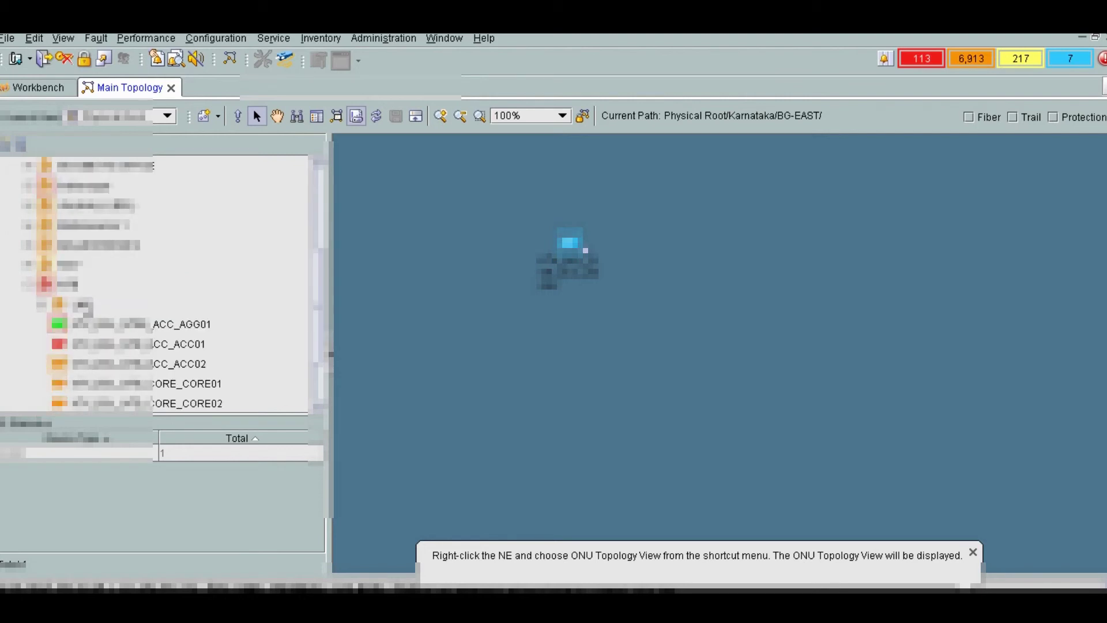
scroll(156, 282, "down", 1)
left_click(207, 267)
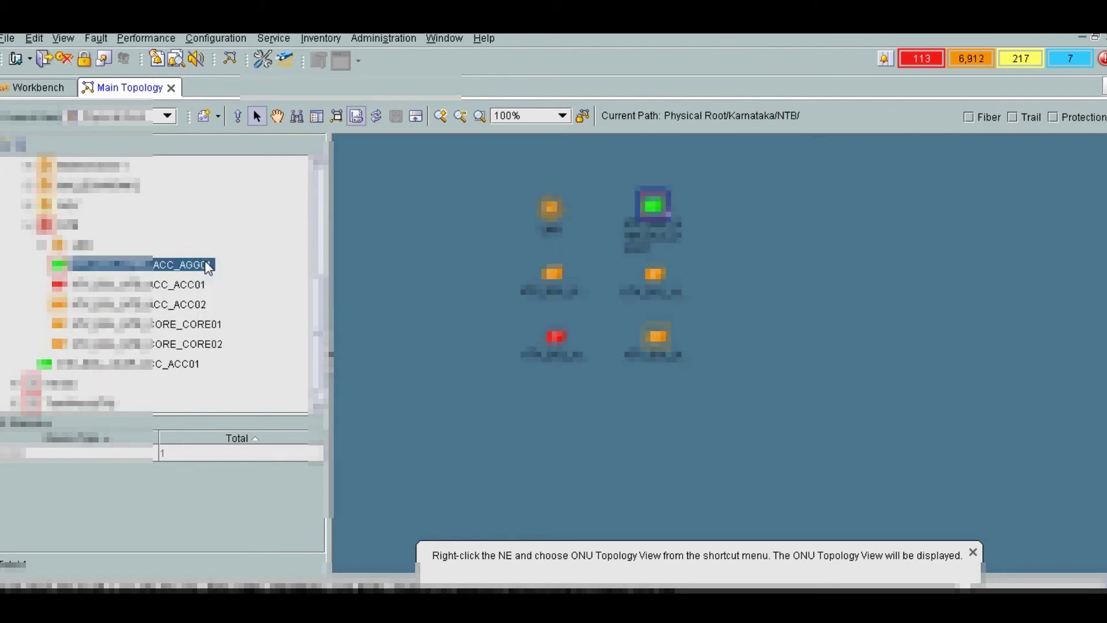
right_click(206, 260)
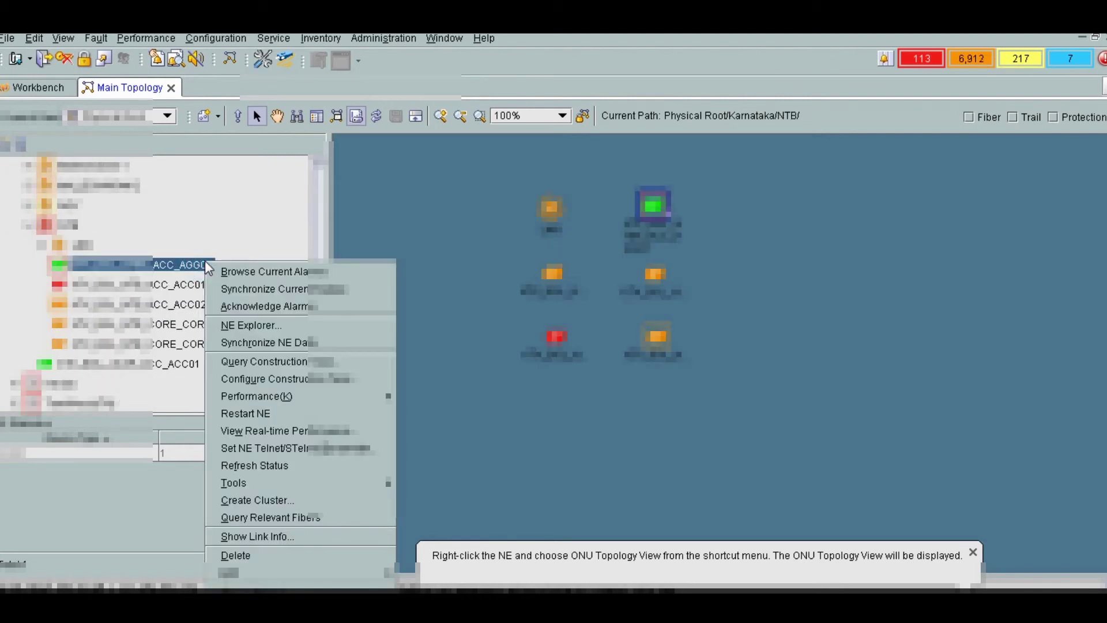
left_click(261, 326)
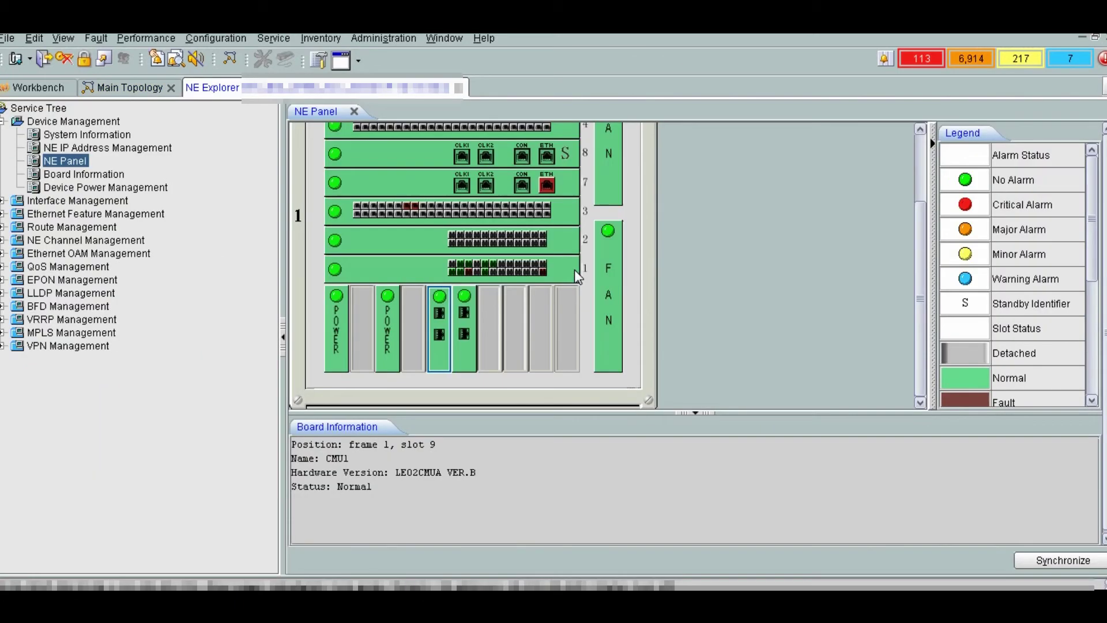
Check LPU Board 1 ports GigabitEthernet1/0/1, 1/0/5 and 1/0/9, then show LPU Board 2 (LE02G48S, Normal).
left_click(575, 271)
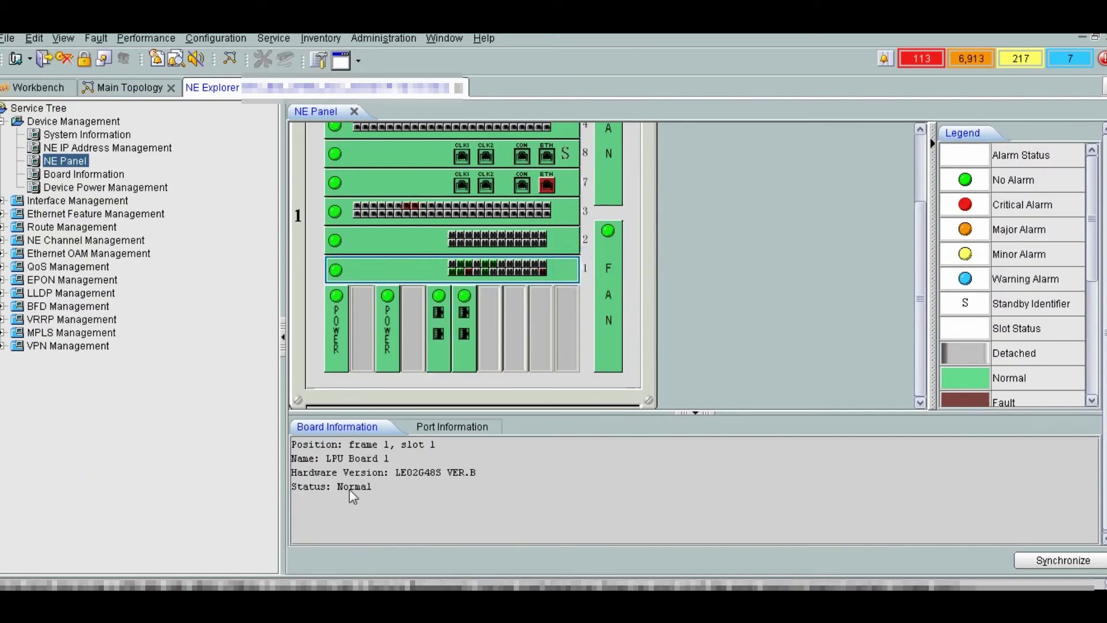
left_click(480, 425)
left_click(499, 377)
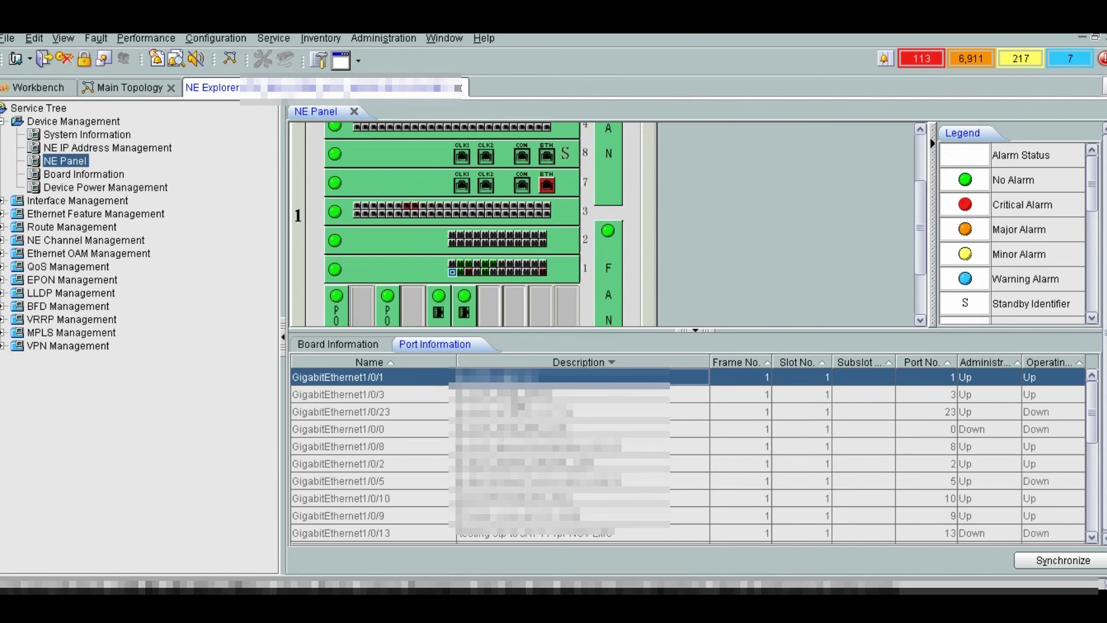
left_click(574, 482)
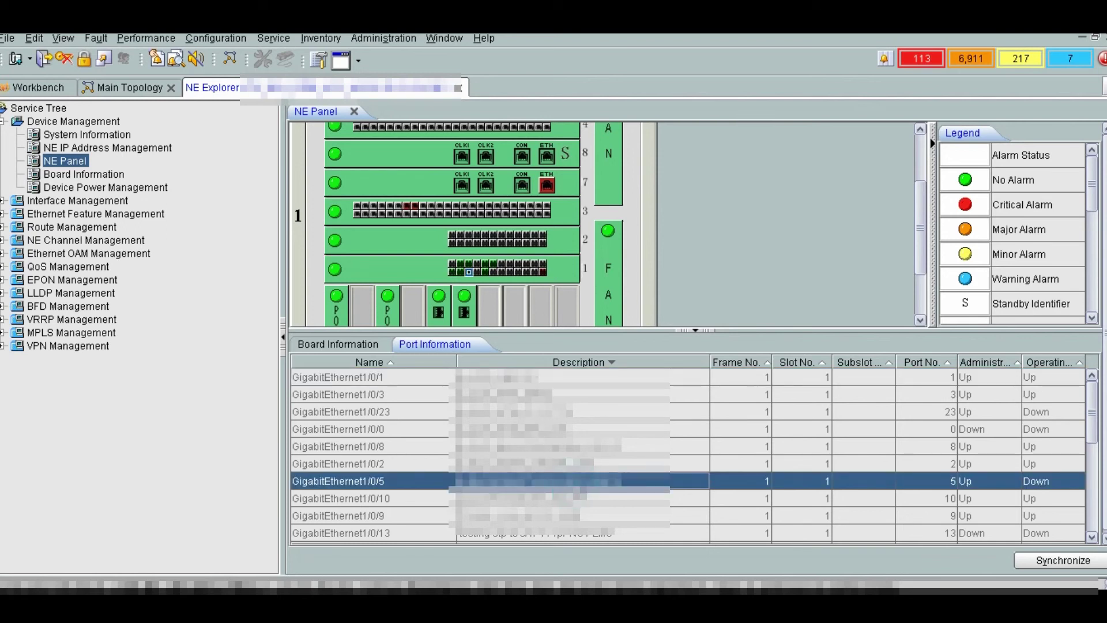
scroll(575, 484, "down", 3)
scroll(578, 489, "up", 1)
scroll(579, 491, "up", 1)
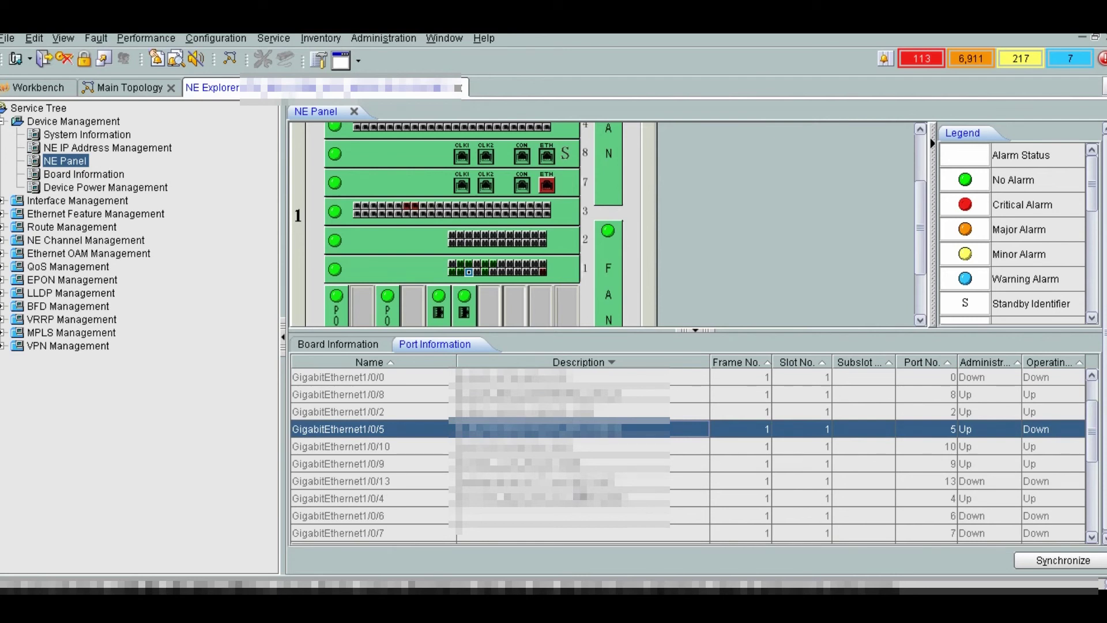
left_click(983, 465)
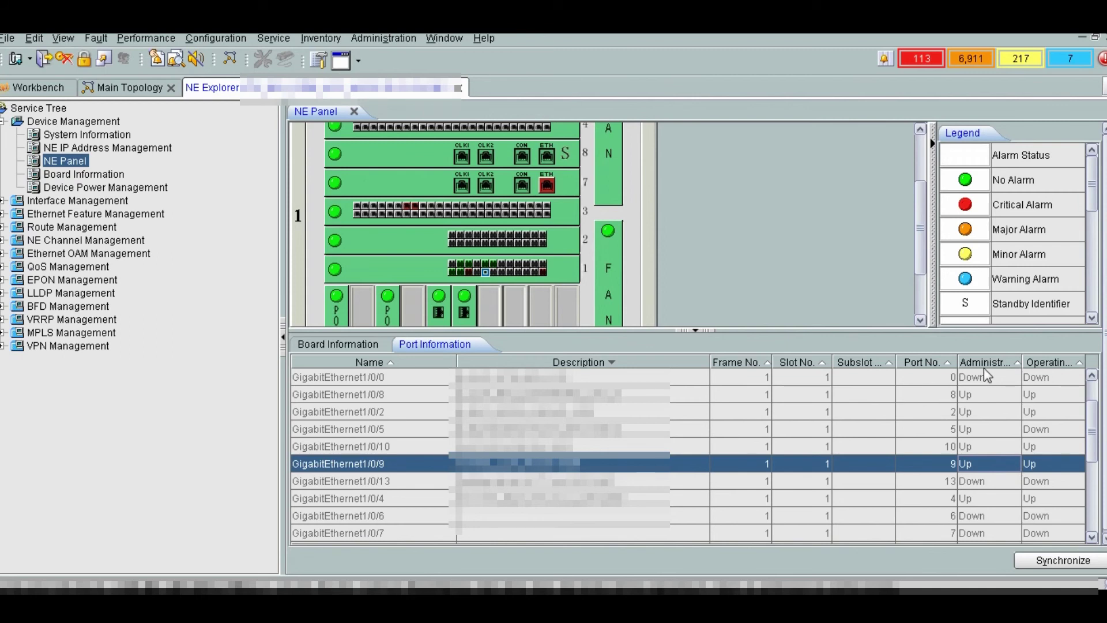
left_click(558, 241)
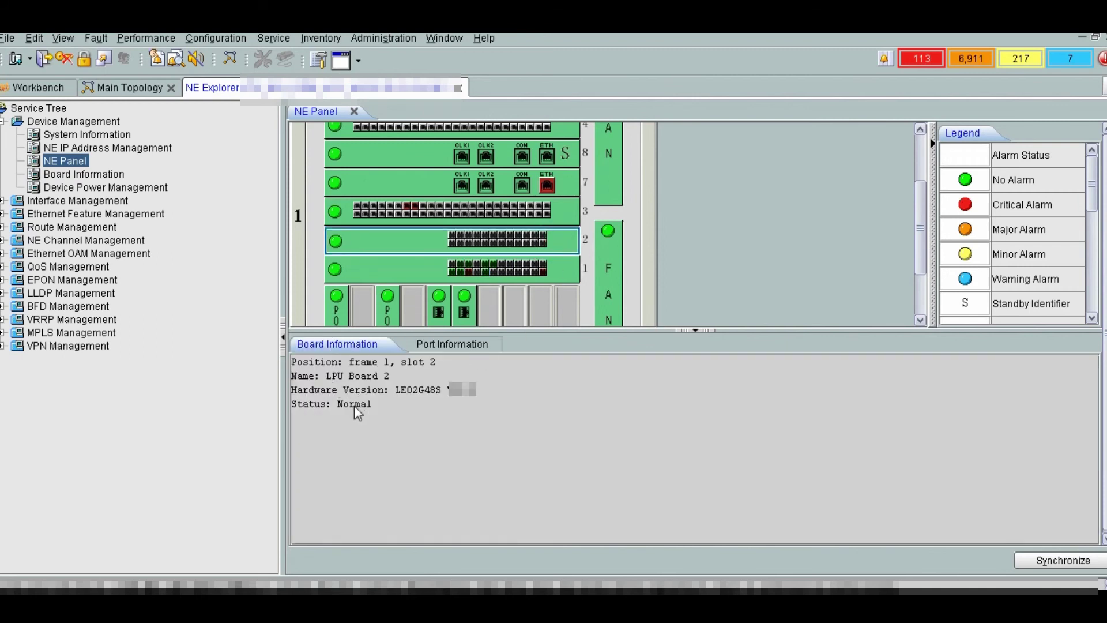
Show the port up/down status table for LPU Board 2.
left_click(461, 344)
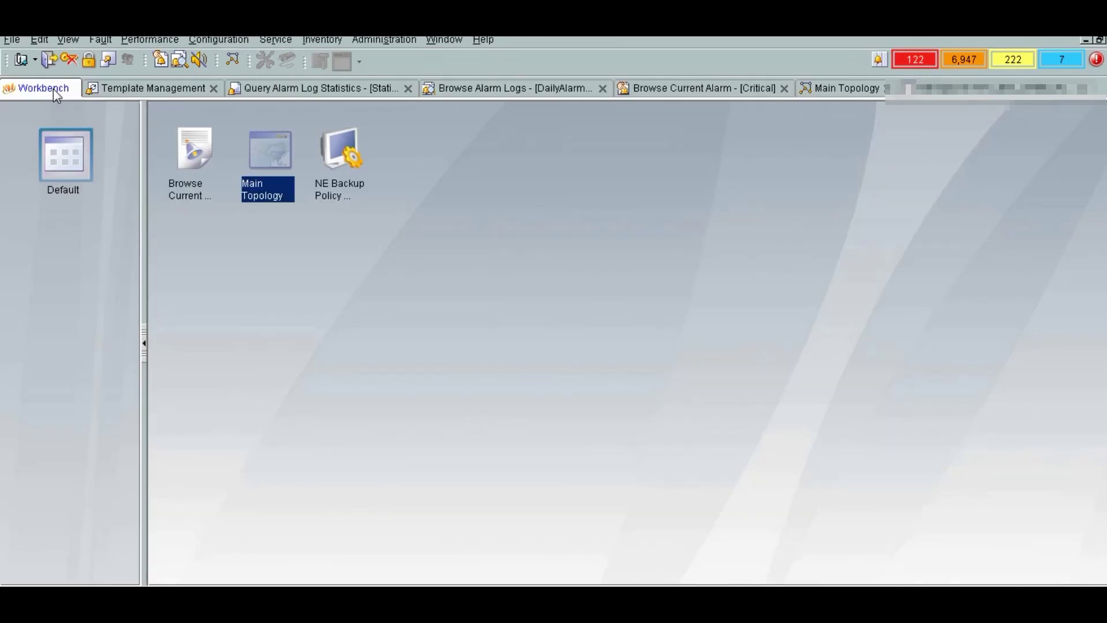